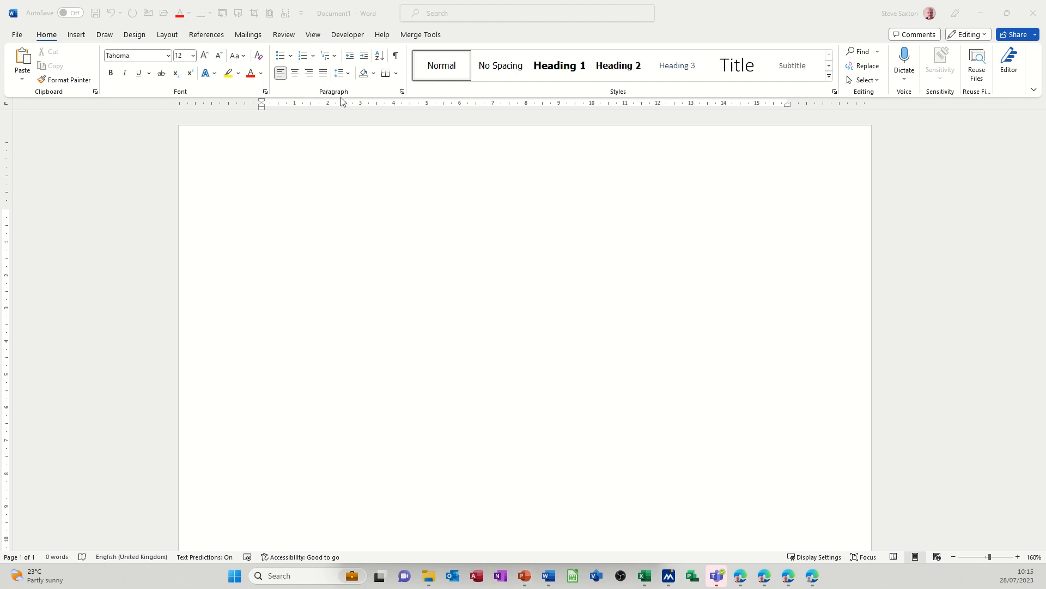
Set left-aligned tab stops at 5 cm and 9 cm for the empty paragraph
{"action": "left_click", "coordinate": [403, 92]}
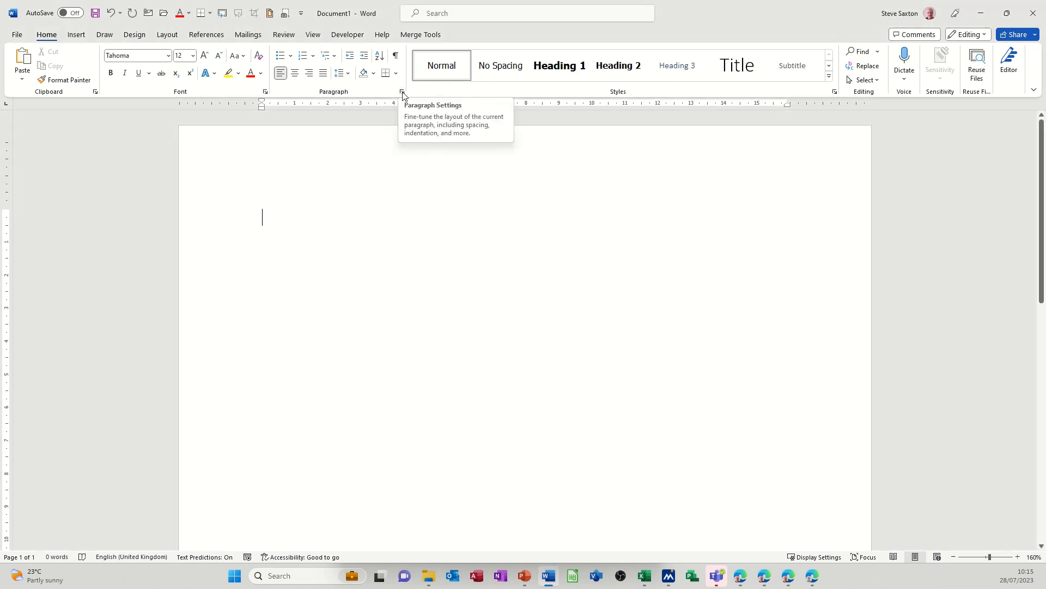
{"action": "left_click", "coordinate": [403, 92]}
{"action": "left_click_drag", "start_coordinate": [382, 202], "coordinate": [397, 153]}
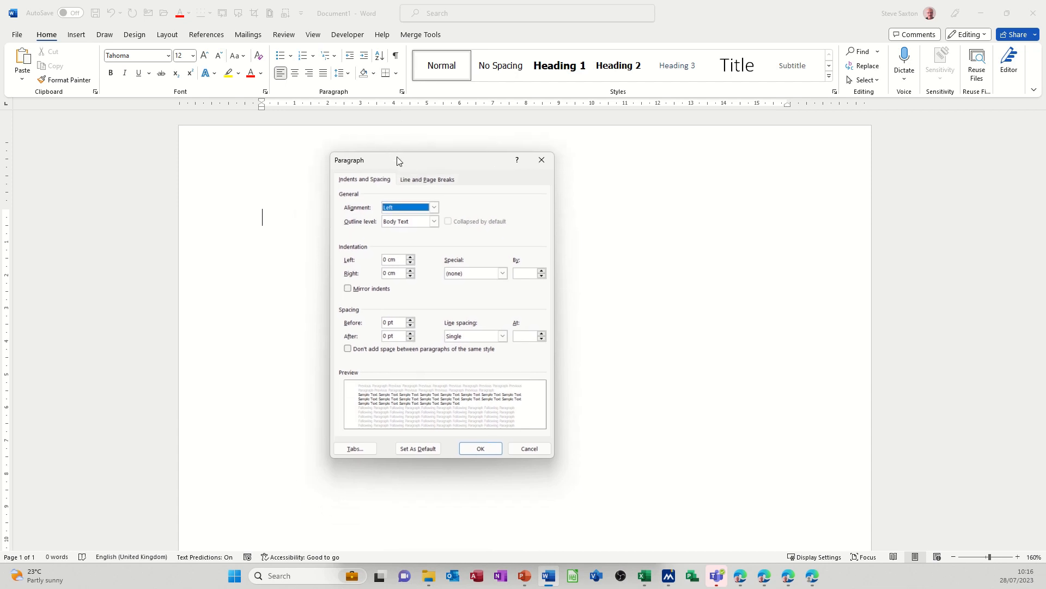
{"action": "left_click", "coordinate": [352, 450]}
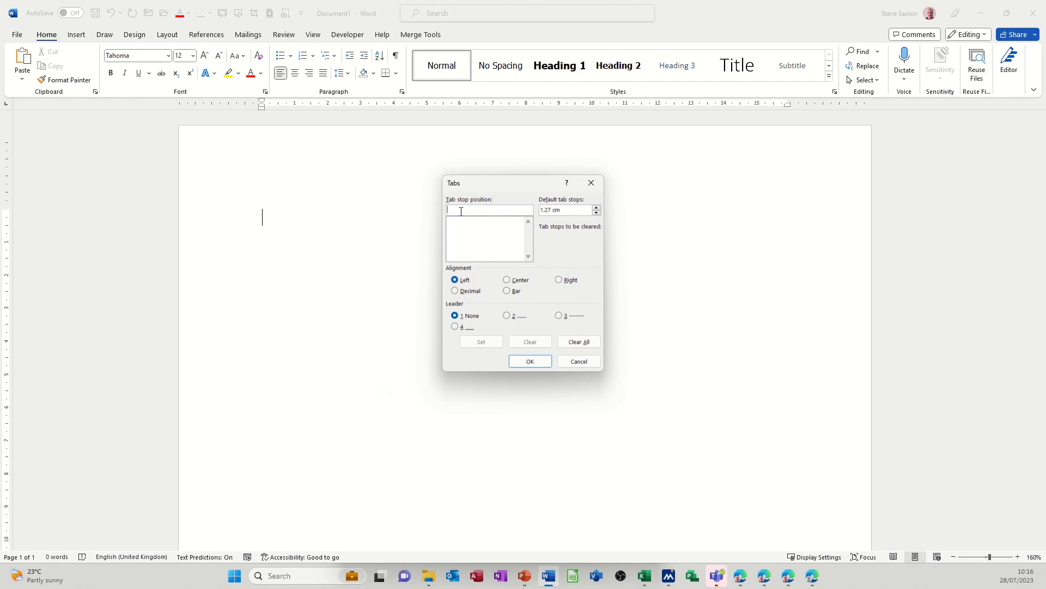
{"action": "type", "text": "5"}
{"action": "left_click", "coordinate": [481, 342]}
{"action": "type", "text": "9"}
{"action": "left_click", "coordinate": [480, 342]}
{"action": "left_click", "coordinate": [516, 362]}
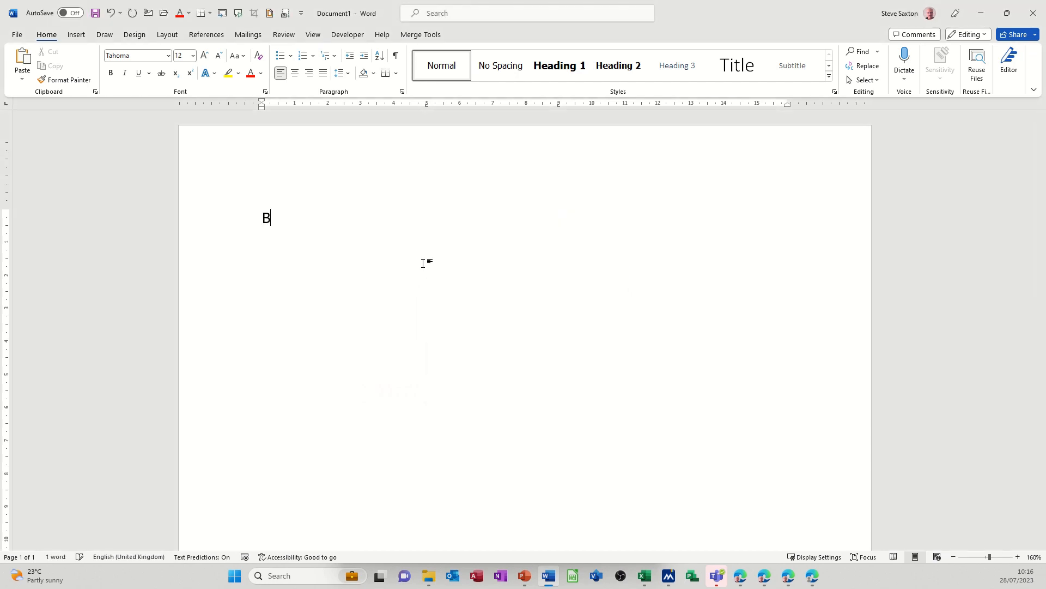
Enter the tab-separated heading line Name, Dept and Tel
{"action": "type", "text": "Name\tDept\t"}
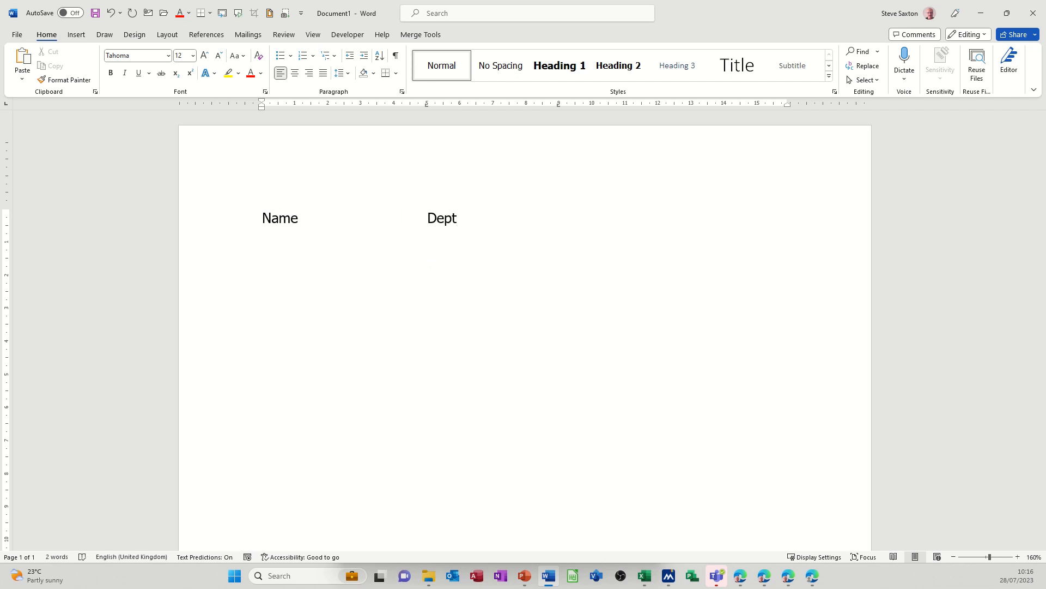
{"action": "type", "text": "Tel"}
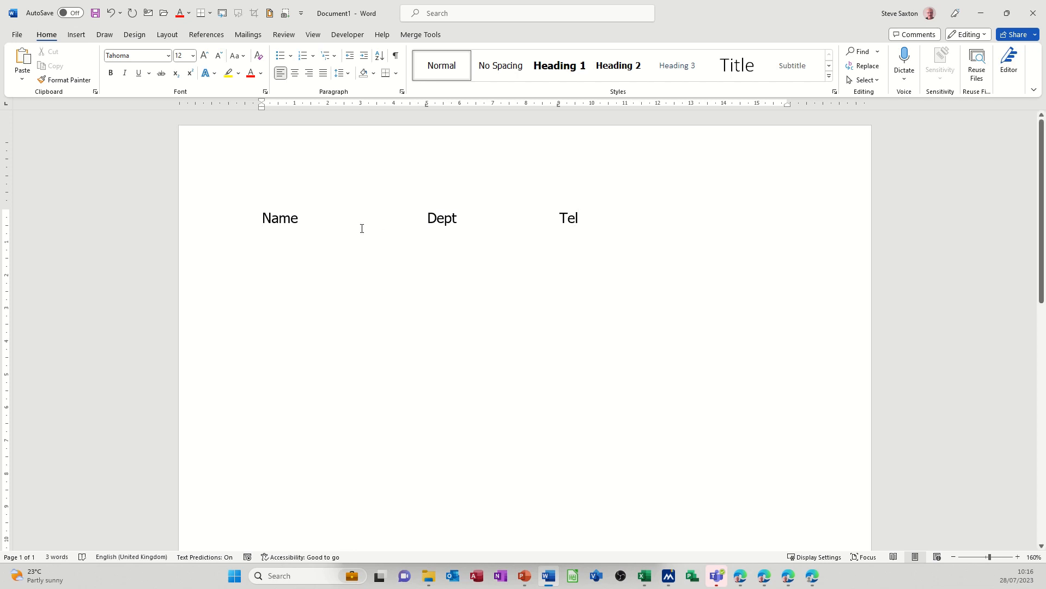
Apply dotted leader style 2 to the 5 cm and 9 cm tab stops of the paragraph below the headings
{"action": "left_click", "coordinate": [402, 91]}
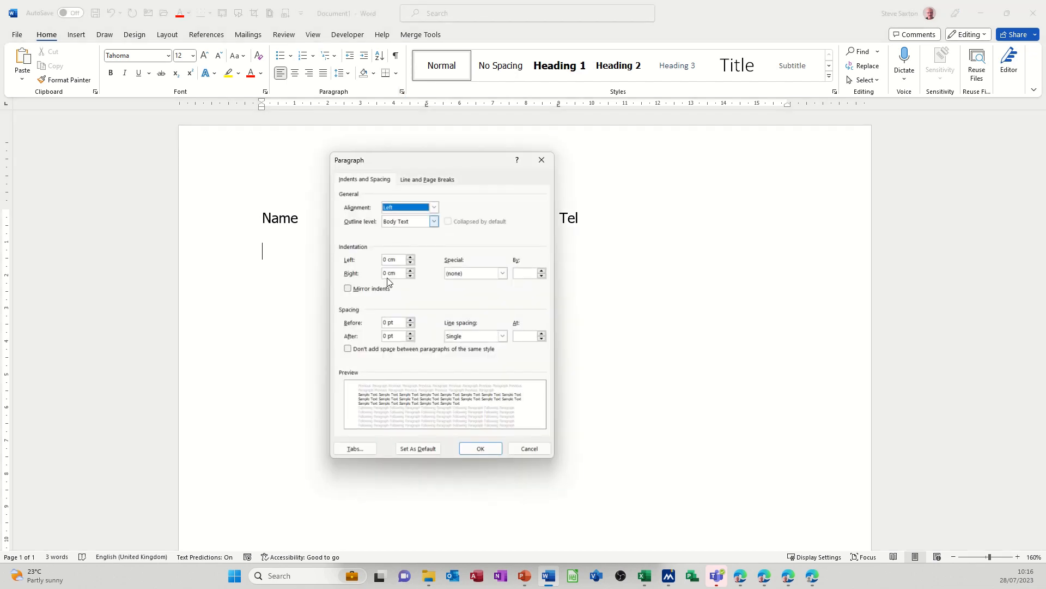
{"action": "left_click", "coordinate": [353, 448]}
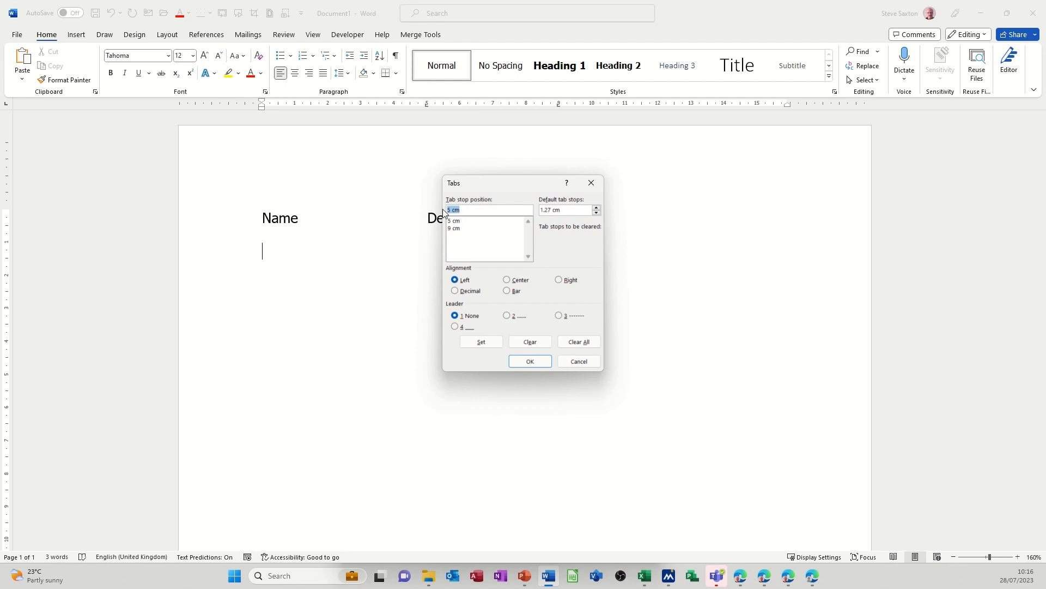
{"action": "left_click", "coordinate": [506, 315]}
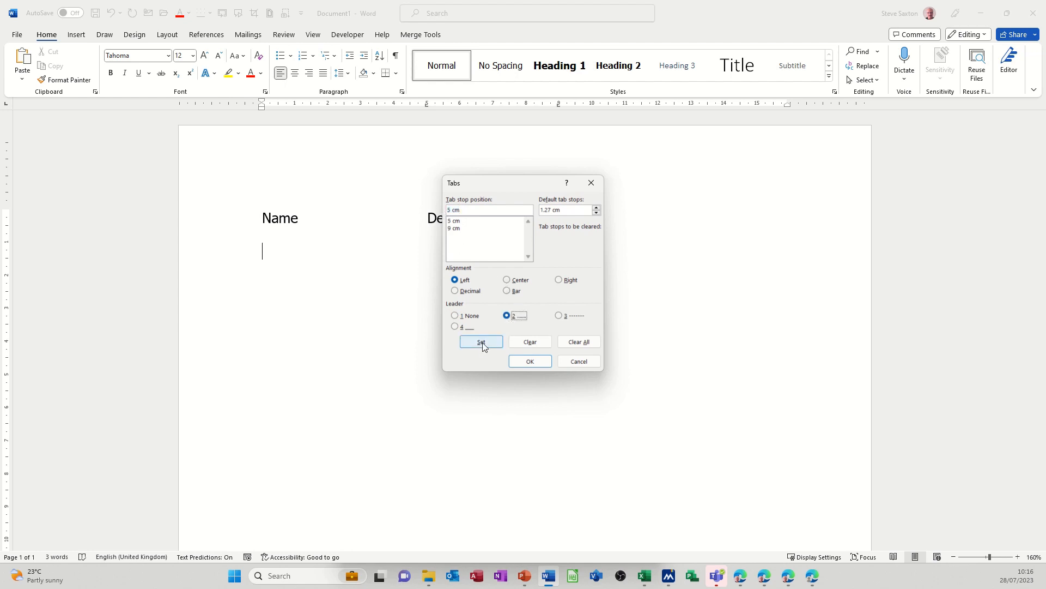
{"action": "left_click", "coordinate": [482, 343]}
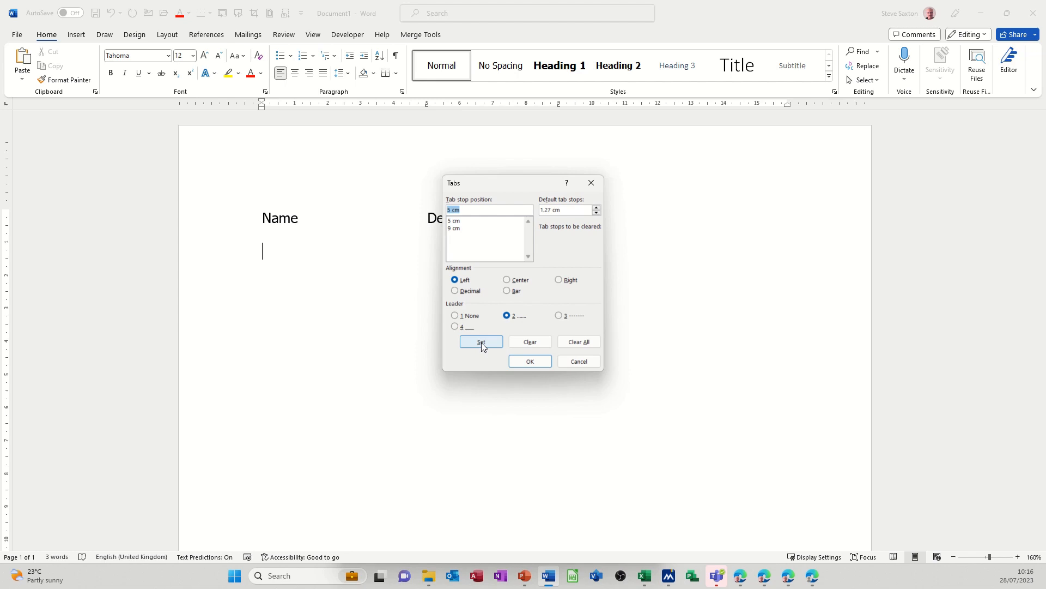
{"action": "left_click", "coordinate": [456, 229]}
{"action": "left_click", "coordinate": [507, 316]}
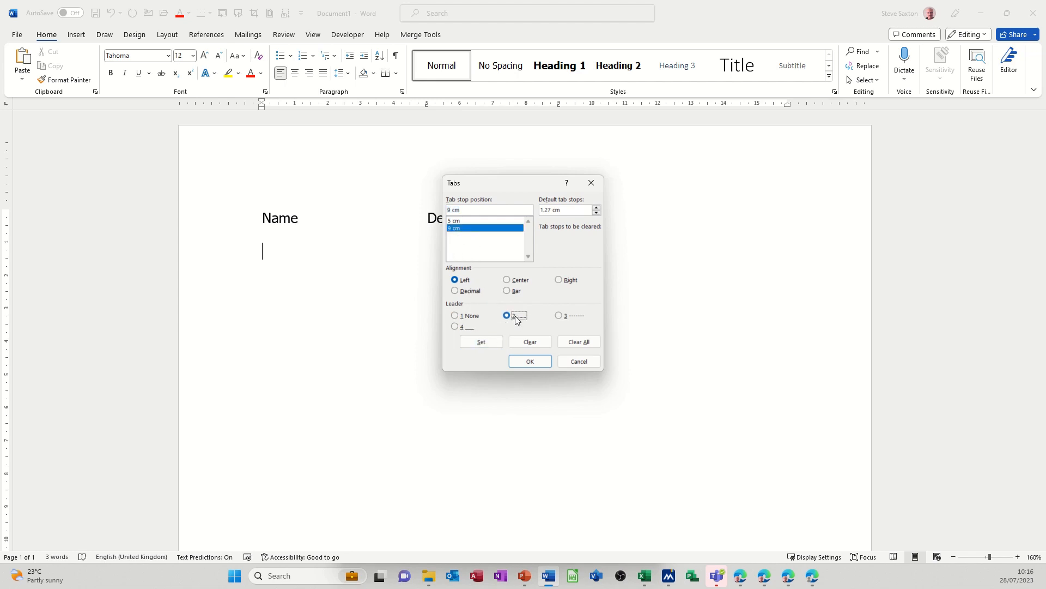
{"action": "left_click", "coordinate": [492, 342]}
{"action": "left_click", "coordinate": [530, 361]}
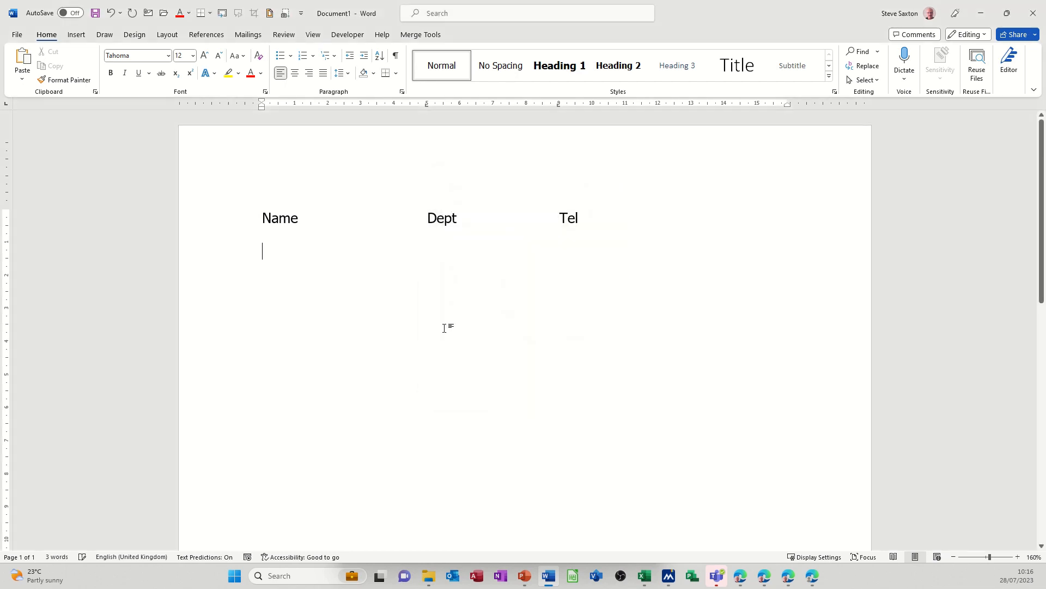
Enter the first tab-separated record with a first name, the department Sales and a telephone number
{"action": "type", "text": "Steve"}
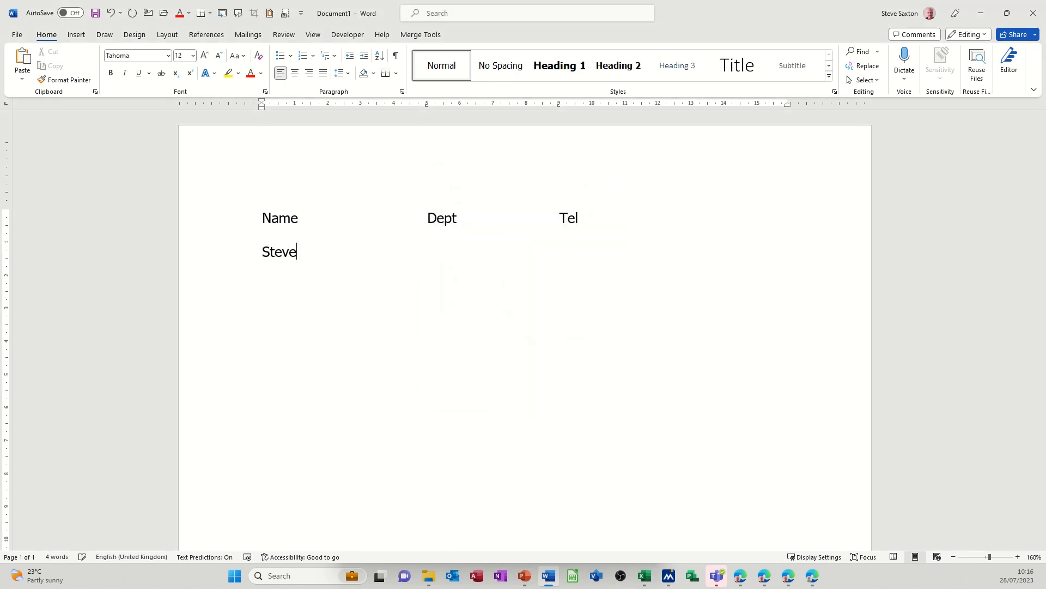
{"action": "key", "text": "Tab"}
{"action": "type", "text": "Sales"}
{"action": "key", "text": "Tab"}
{"action": "type", "text": "111"}
{"action": "key", "text": "Return"}
Add two more tab-separated records with first names, the departments Sales and Retail, and their telephone numbers
{"action": "type", "text": "John\tSales \t"}
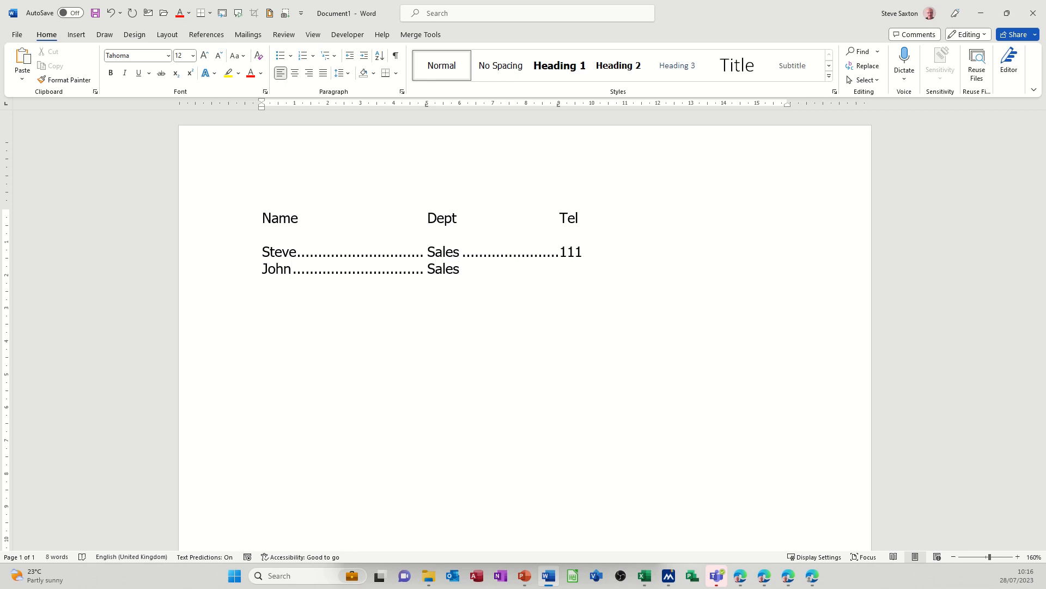
{"action": "type", "text": "222 "}
{"action": "type", "text": "Anne \t"}
{"action": "type", "text": "Retail"}
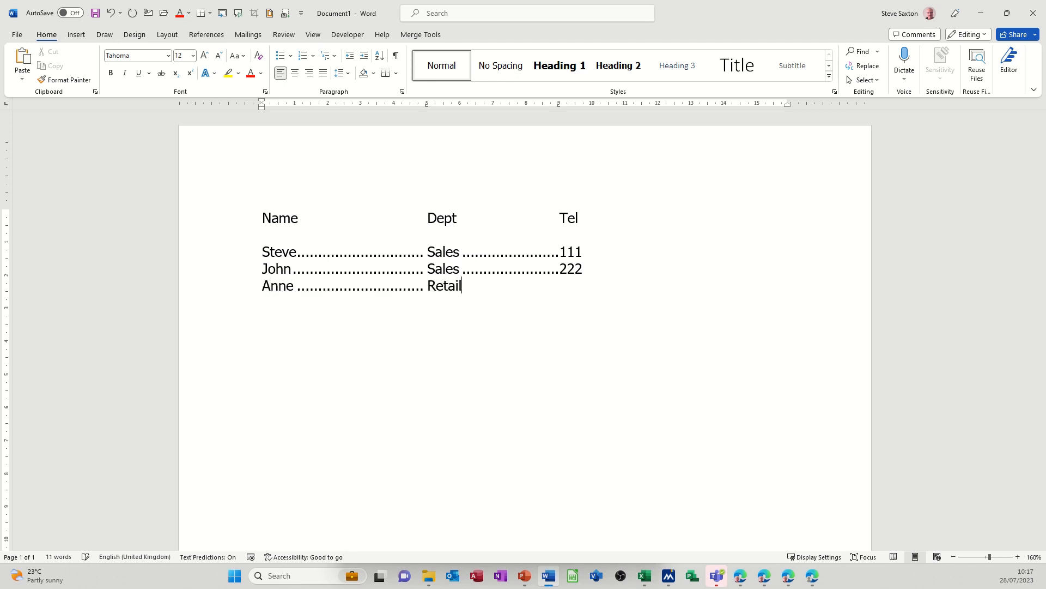
{"action": "key", "text": "Tab"}
{"action": "type", "text": "333"}
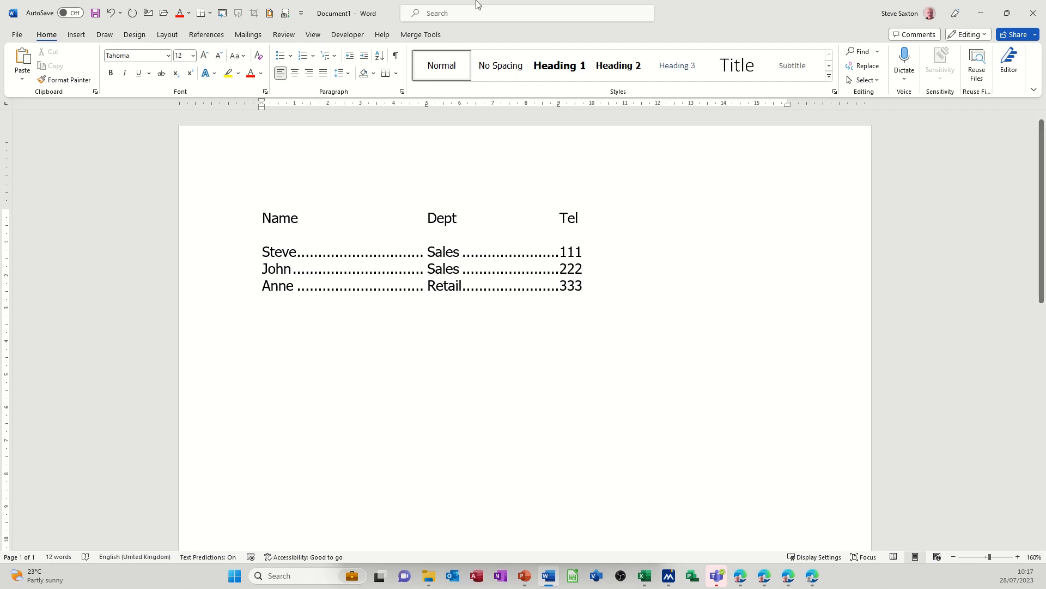
{"action": "key", "text": "Return"}
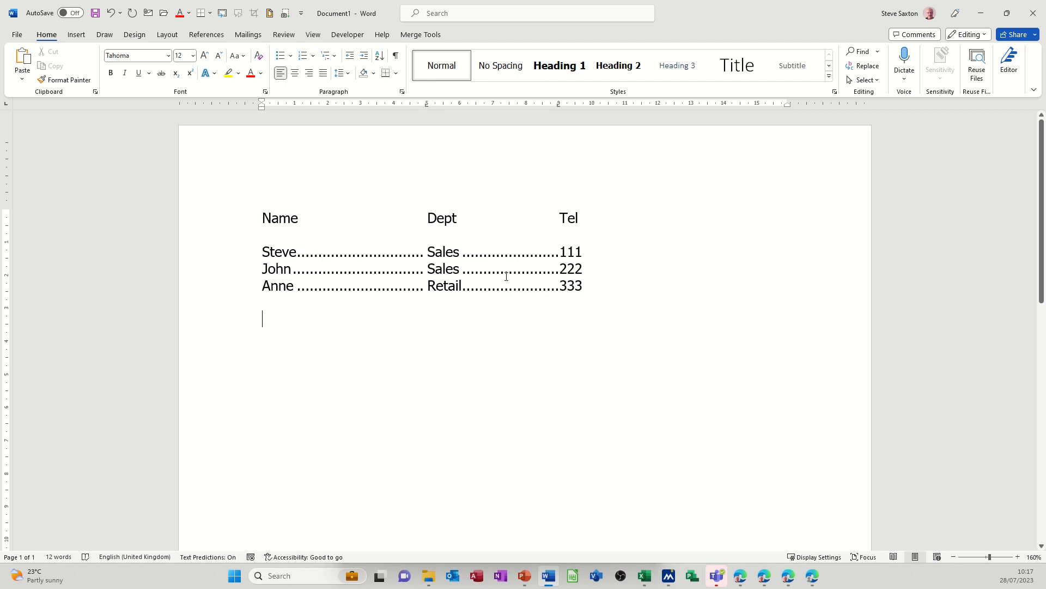
Convert the heading line and the three records into a table with fixed column width, separating the text at tabs
{"action": "left_click_drag", "start_coordinate": [229, 219], "coordinate": [236, 282]}
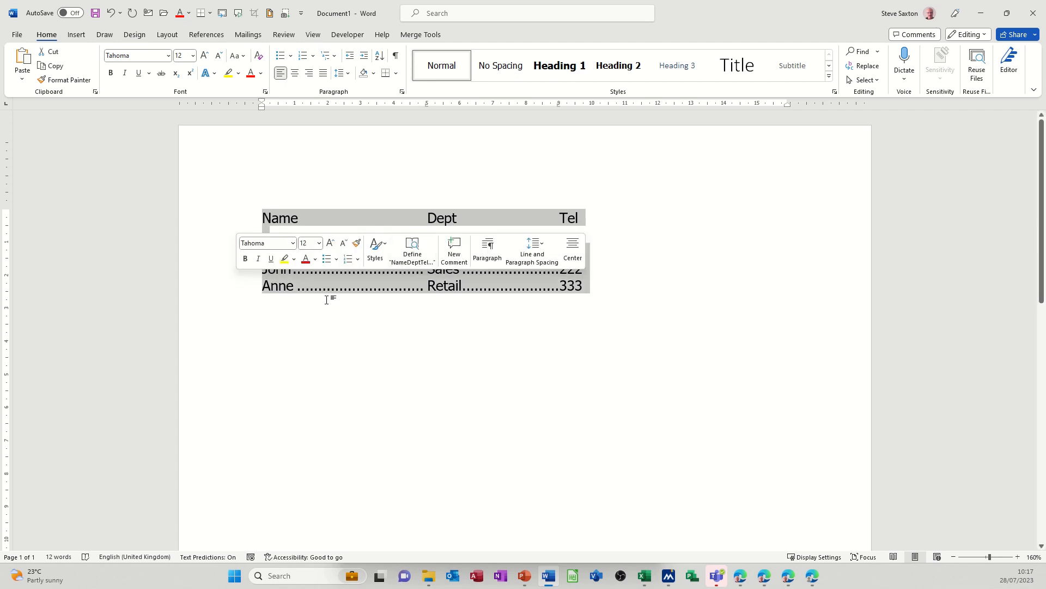
{"action": "left_click", "coordinate": [78, 36]}
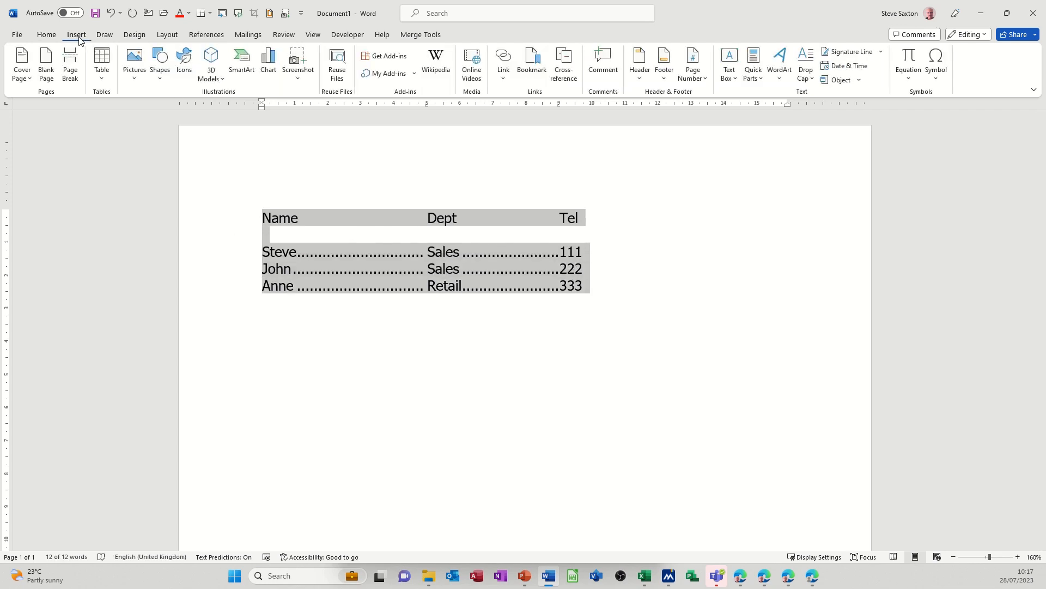
{"action": "left_click", "coordinate": [103, 80]}
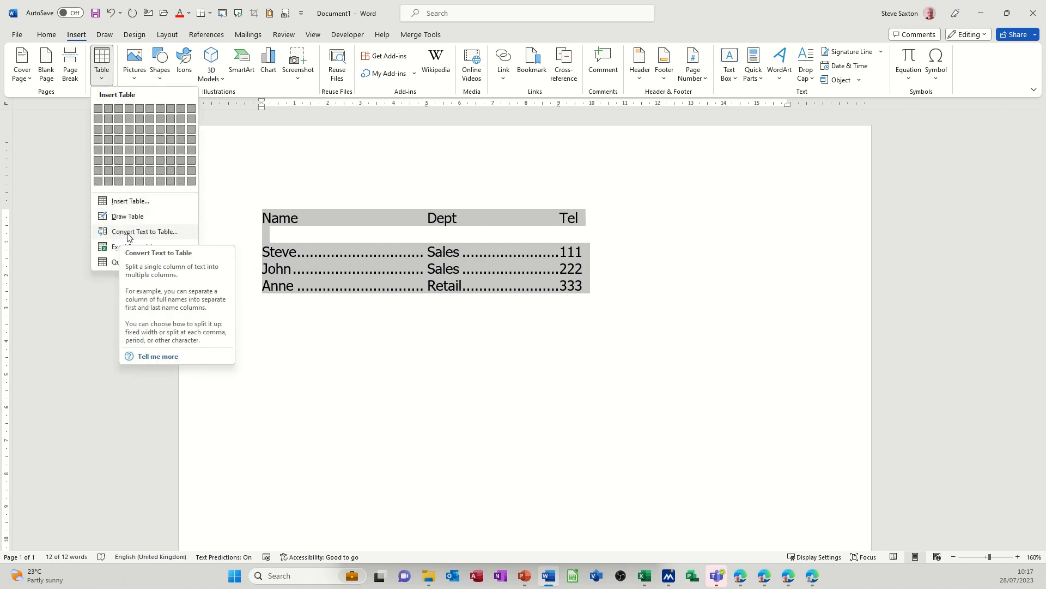
{"action": "left_click", "coordinate": [159, 236]}
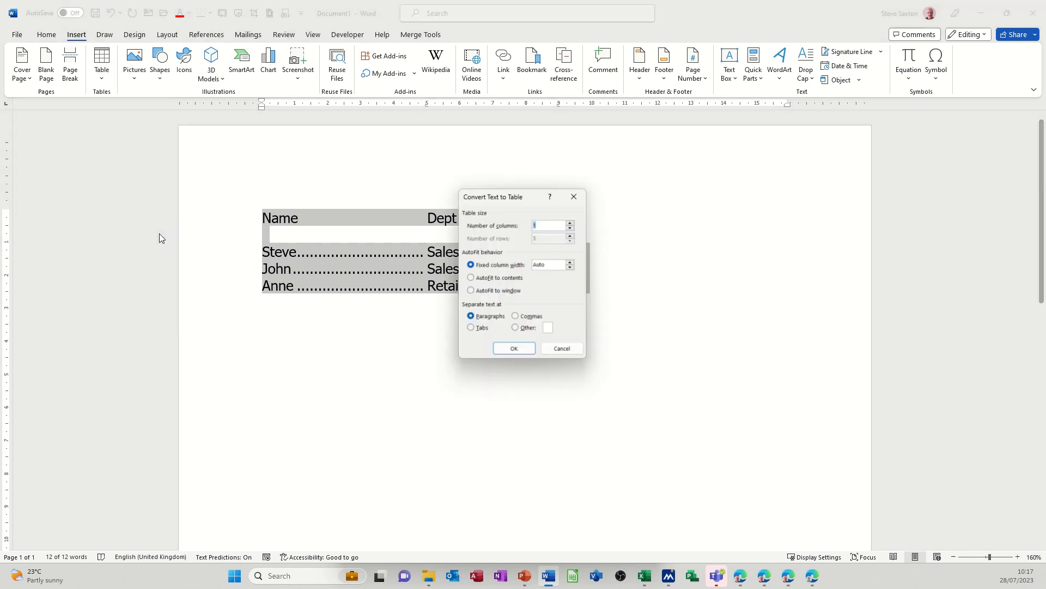
{"action": "left_click_drag", "start_coordinate": [501, 197], "coordinate": [647, 192]}
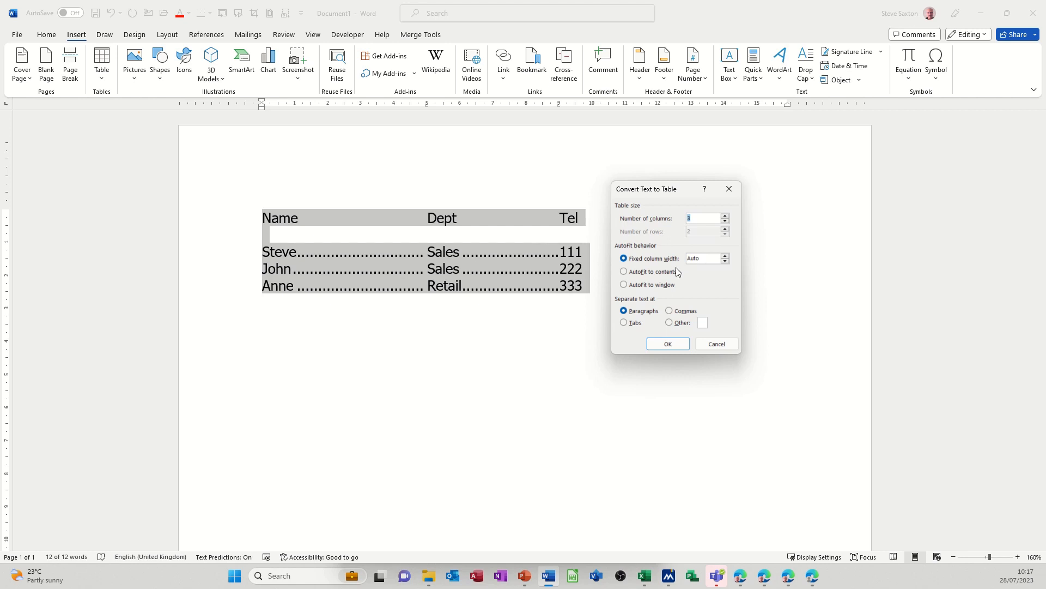
{"action": "left_click", "coordinate": [628, 275]}
{"action": "left_click", "coordinate": [632, 284]}
{"action": "left_click", "coordinate": [634, 258]}
{"action": "left_click_drag", "start_coordinate": [701, 256], "coordinate": [690, 257]}
{"action": "left_click", "coordinate": [625, 323]}
{"action": "left_click", "coordinate": [668, 345]}
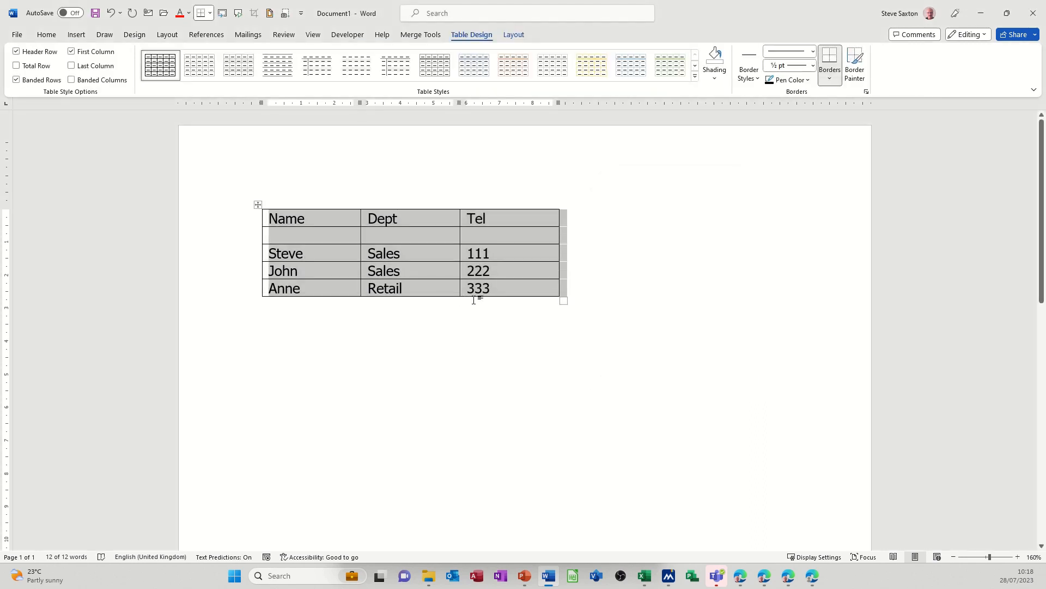
Examine how the text is divided among the Name, Dept and Tel columns of the table
{"action": "left_click", "coordinate": [304, 204]}
{"action": "left_click", "coordinate": [430, 206]}
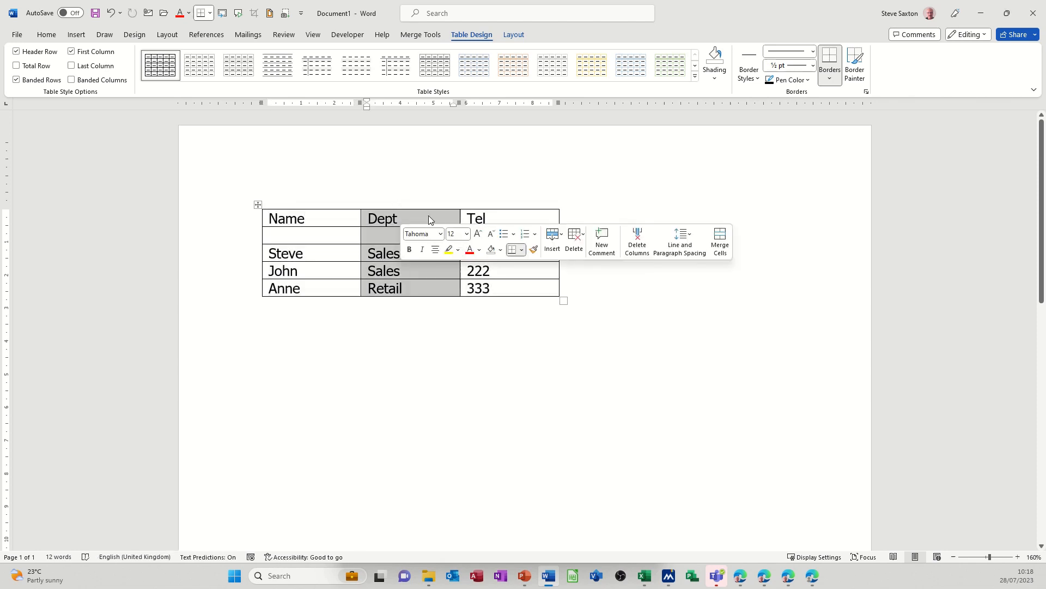
{"action": "left_click", "coordinate": [498, 204]}
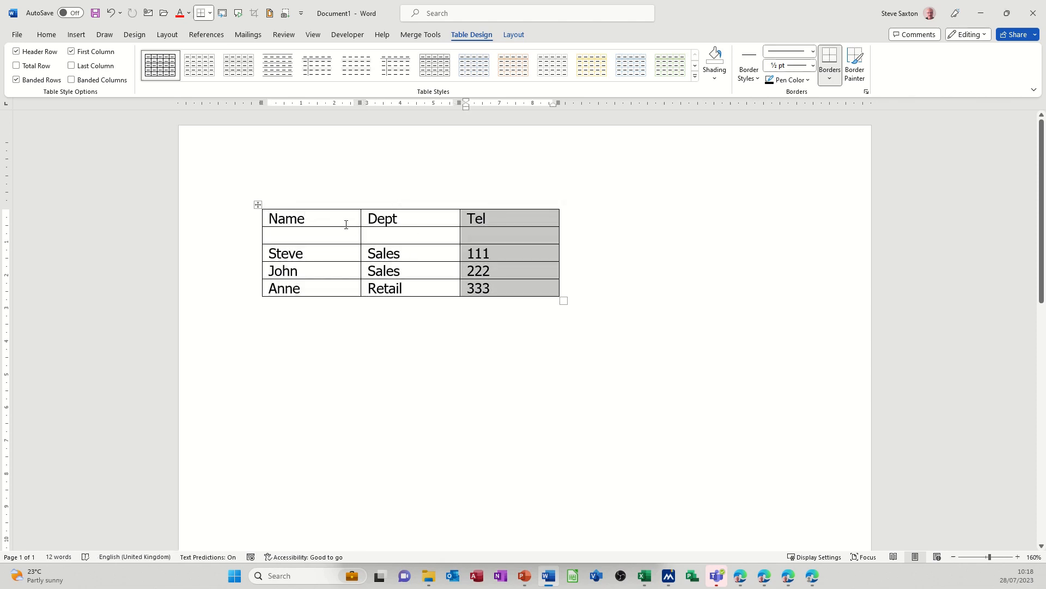
{"action": "left_click", "coordinate": [360, 332]}
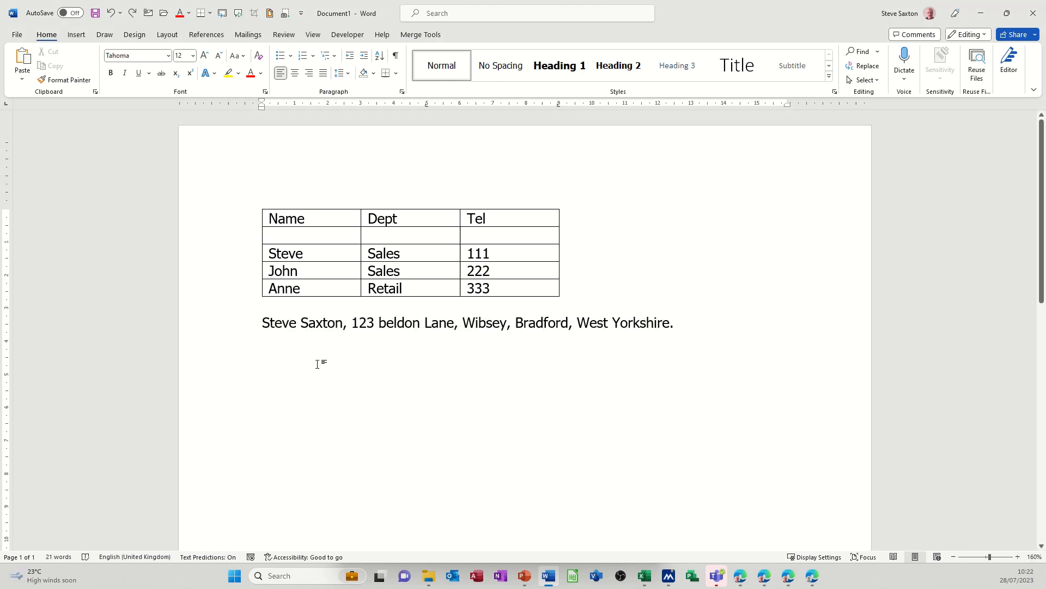
Convert the comma-separated name and address line into a table with fixed column width, separating the text at commas
{"action": "left_click", "coordinate": [223, 327]}
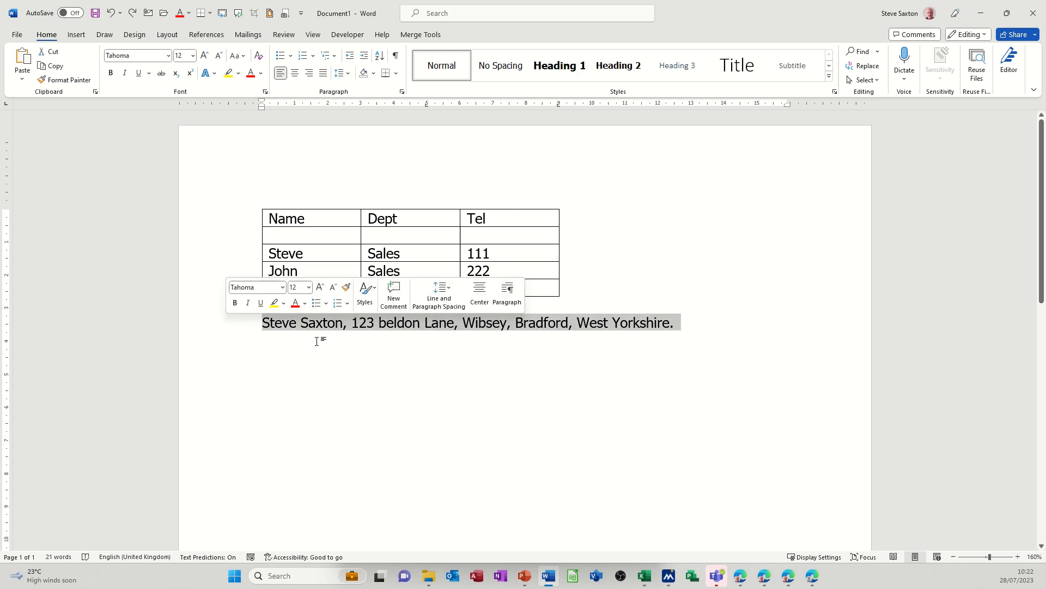
{"action": "left_click", "coordinate": [347, 323]}
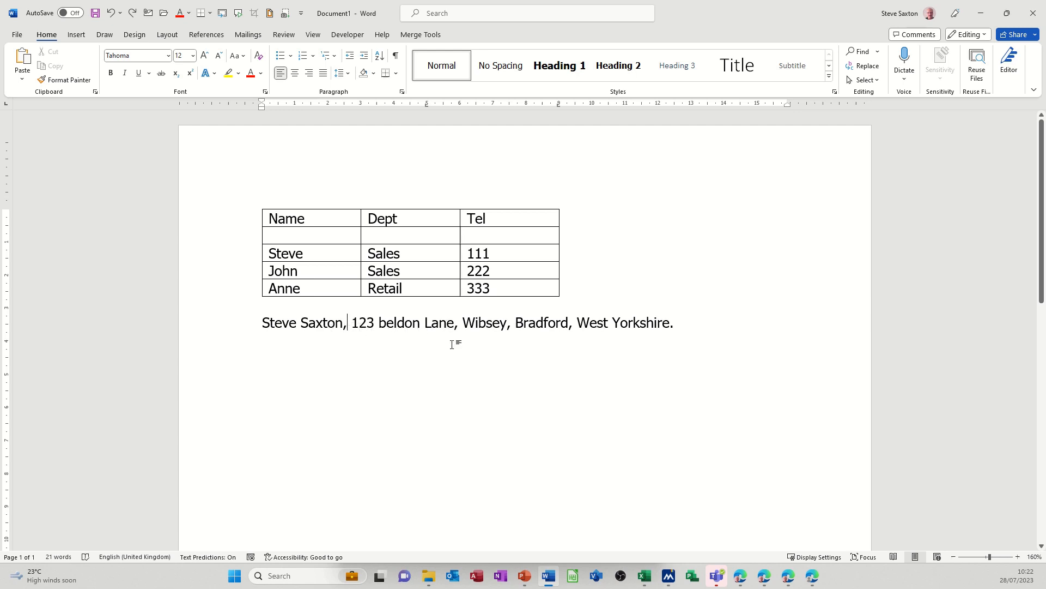
{"action": "left_click", "coordinate": [236, 327]}
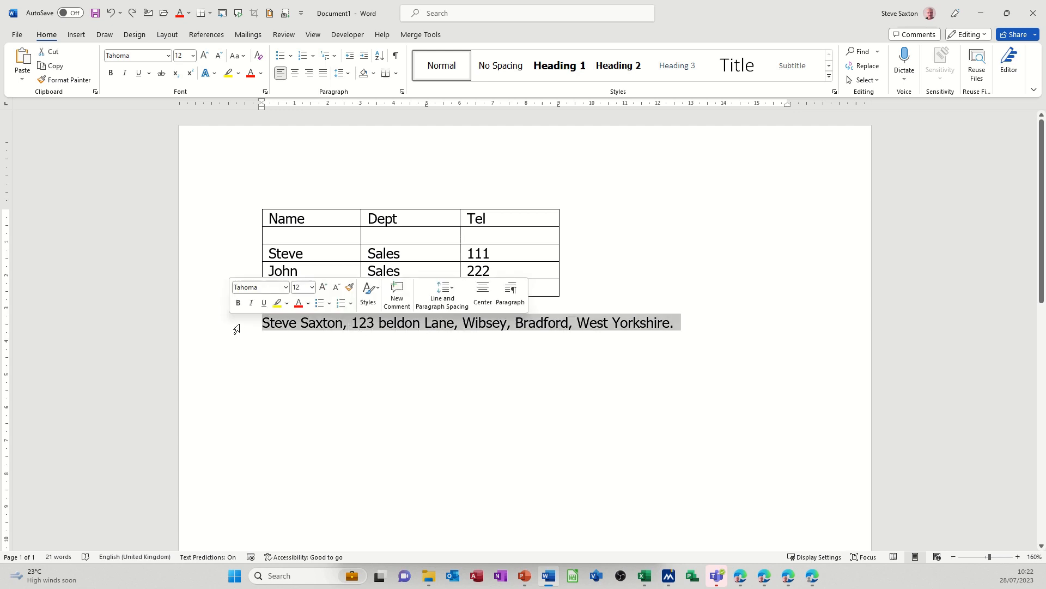
{"action": "left_click", "coordinate": [76, 34]}
{"action": "left_click", "coordinate": [101, 64]}
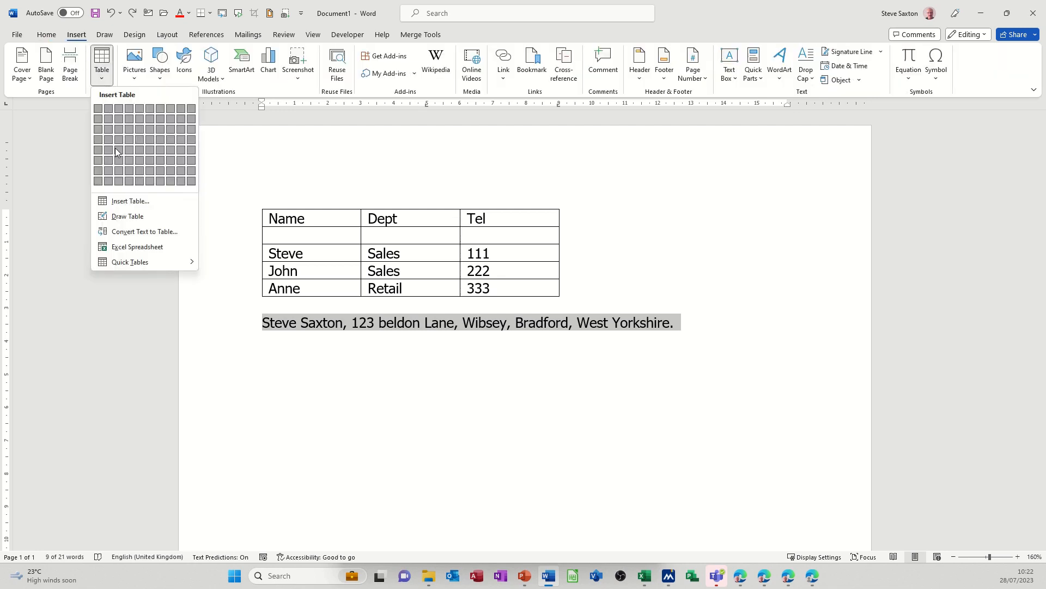
{"action": "left_click", "coordinate": [129, 232]}
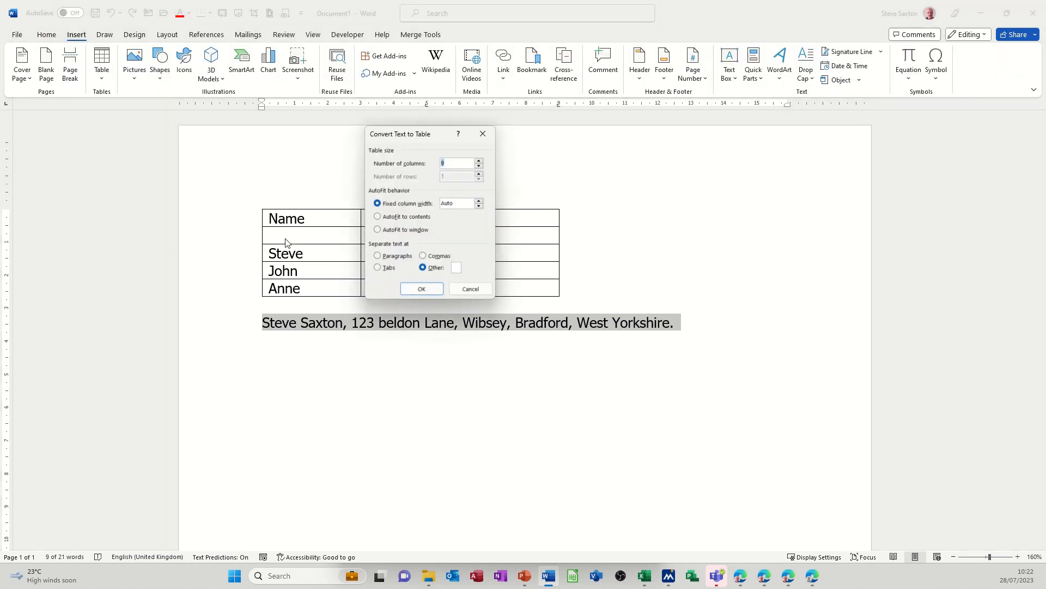
{"action": "left_click", "coordinate": [452, 166]}
{"action": "left_click", "coordinate": [423, 257]}
{"action": "left_click", "coordinate": [421, 289]}
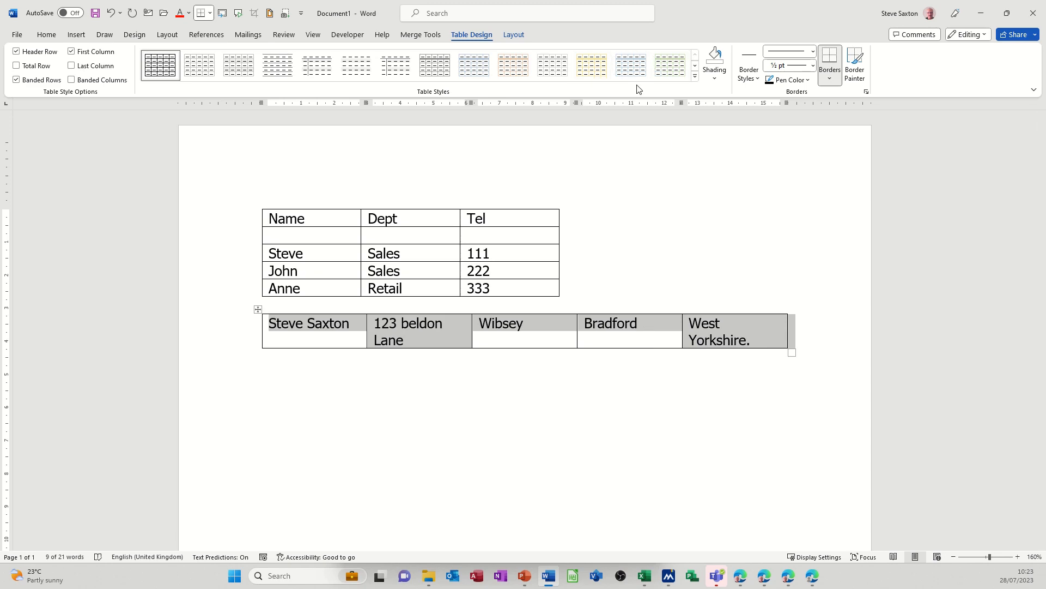
Apply a green grid table style with a solid header row to the address table
{"action": "left_click", "coordinate": [695, 76]}
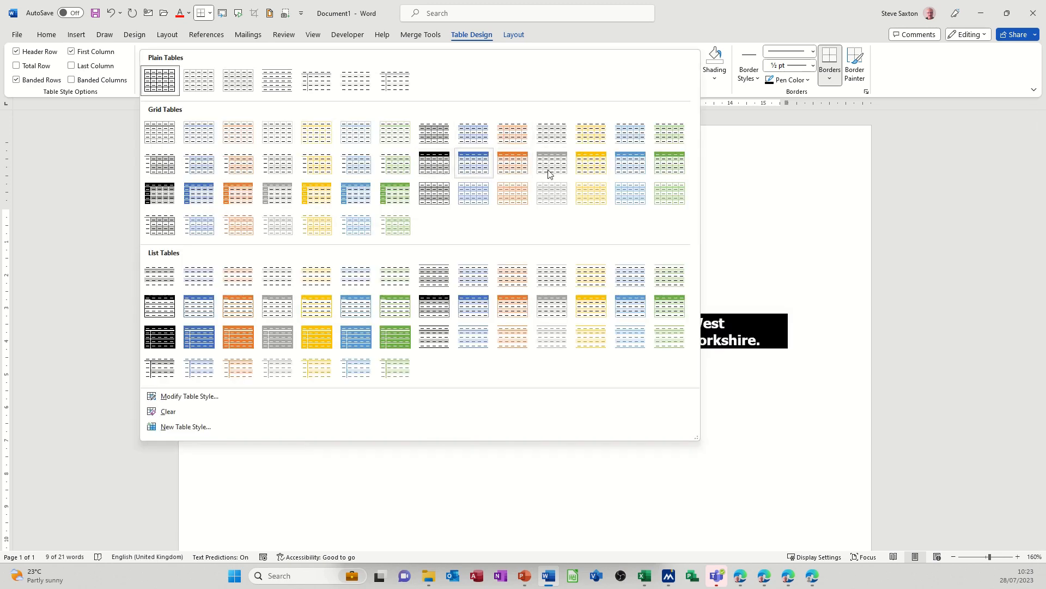
{"action": "left_click", "coordinate": [666, 166]}
{"action": "left_click", "coordinate": [498, 327]}
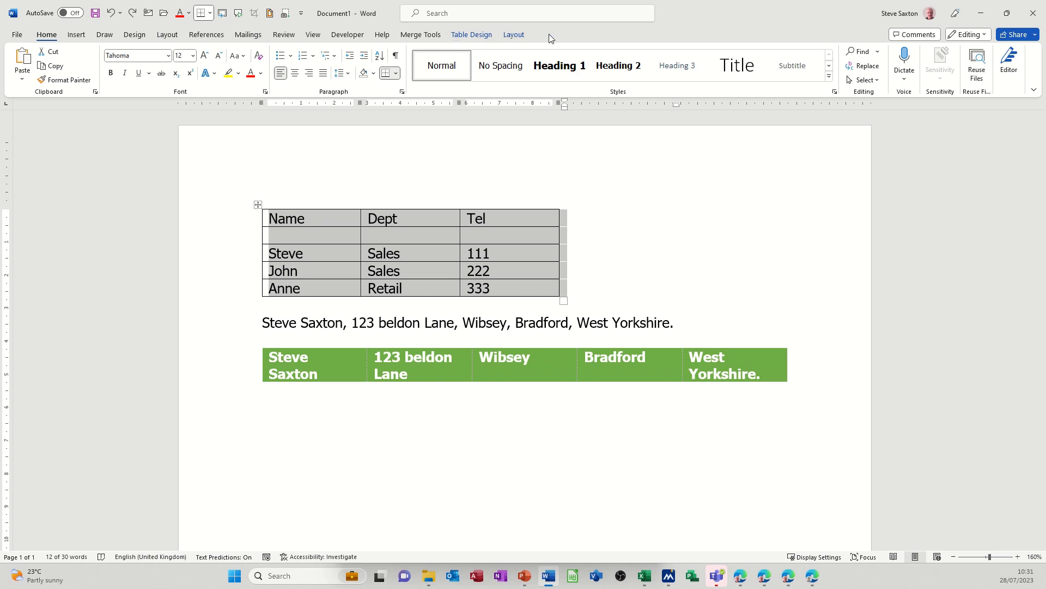
Convert the Name, Dept and Tel table back to regular text, separated with tabs
{"action": "left_click", "coordinate": [515, 36]}
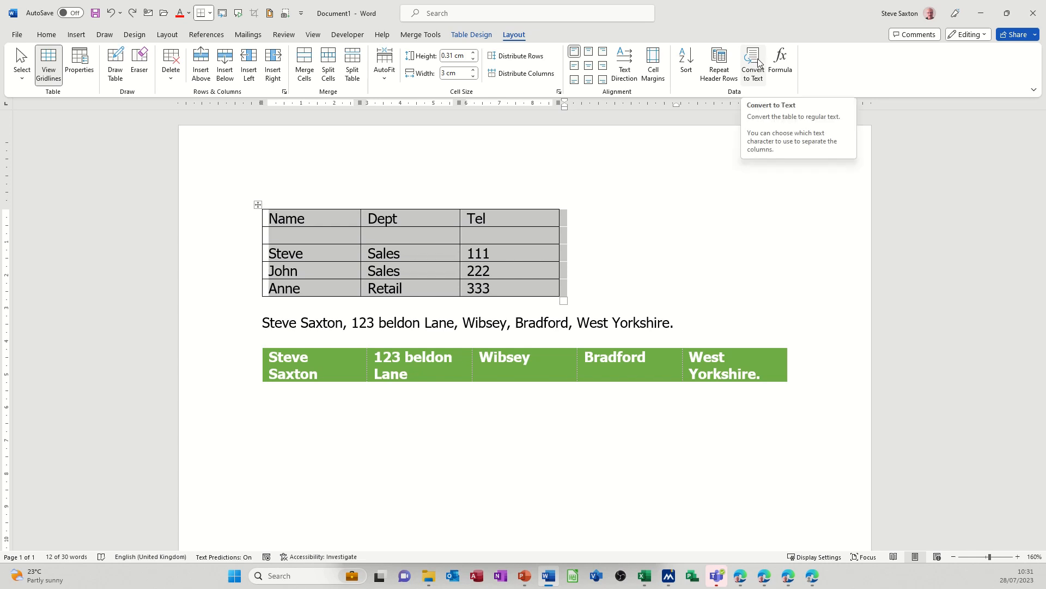
{"action": "left_click", "coordinate": [757, 63]}
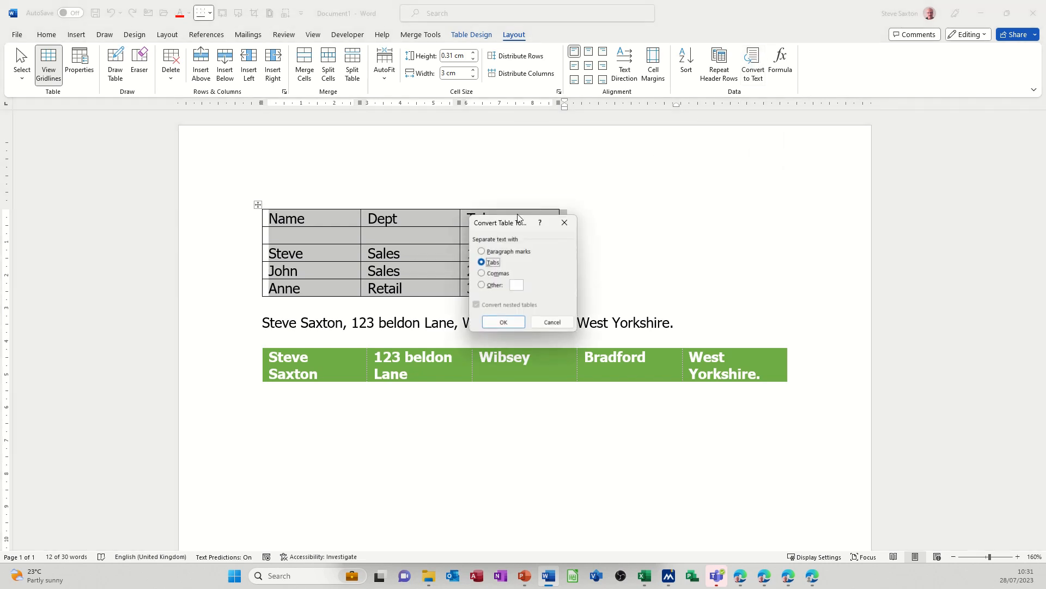
{"action": "left_click_drag", "start_coordinate": [516, 221], "coordinate": [632, 182]}
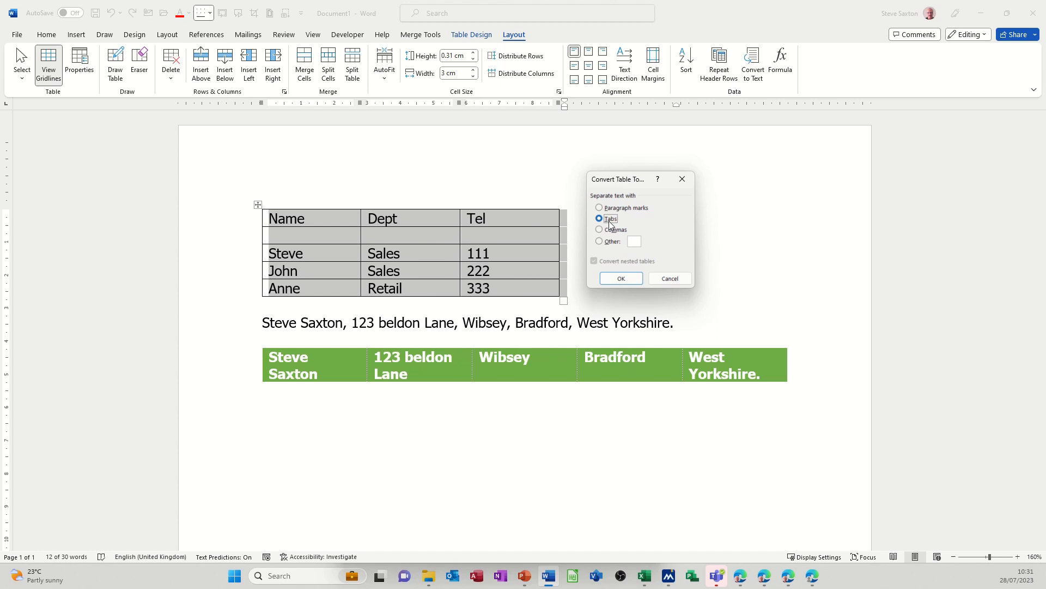
{"action": "left_click", "coordinate": [621, 279]}
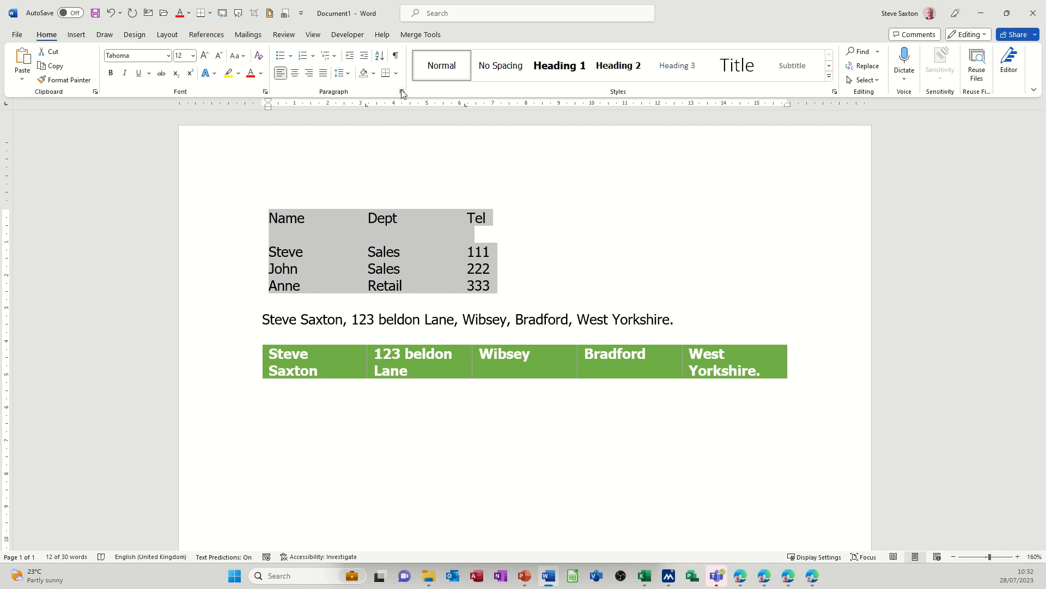
{"action": "left_click", "coordinate": [426, 267]}
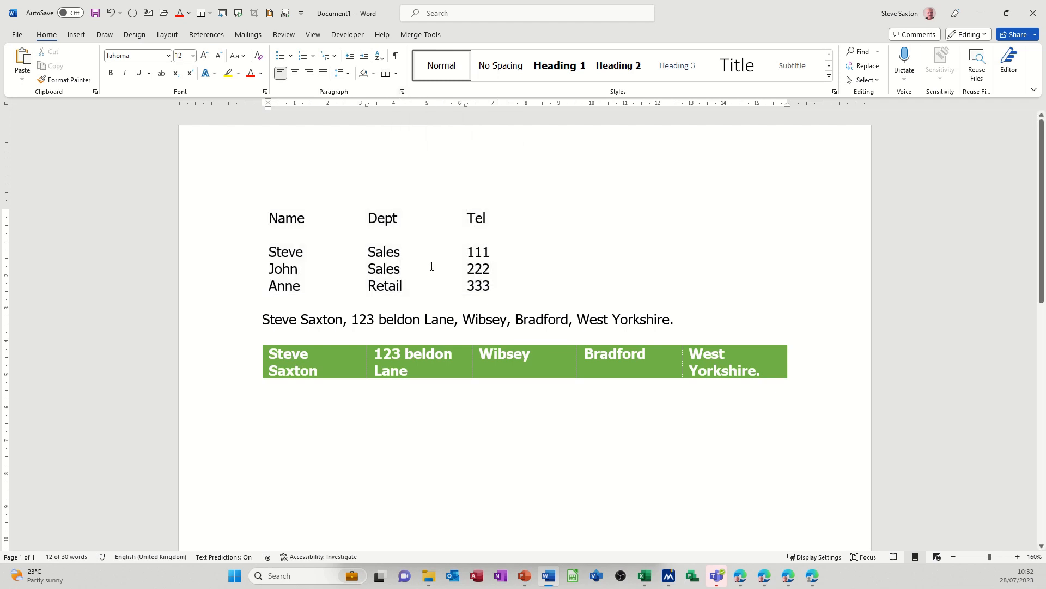